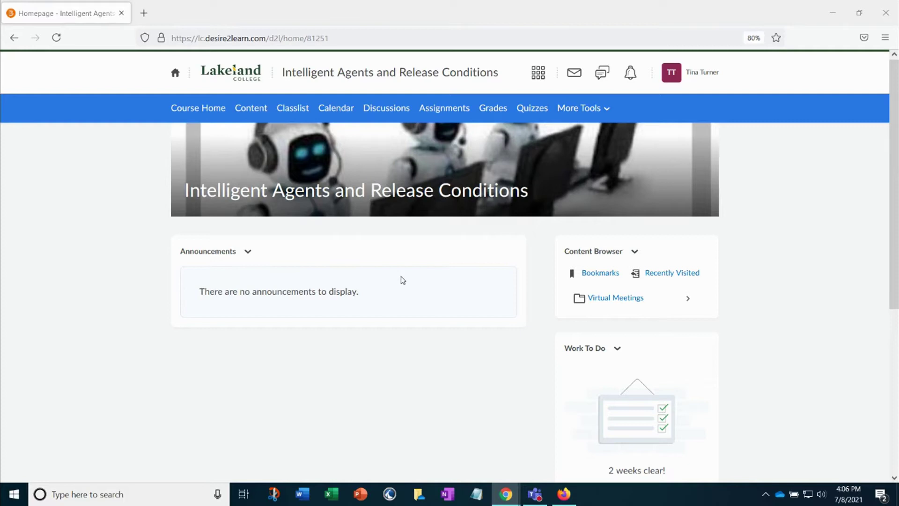
{"action": "scroll", "coordinate": [270, 232], "scroll_direction": "down", "scroll_amount": 3}
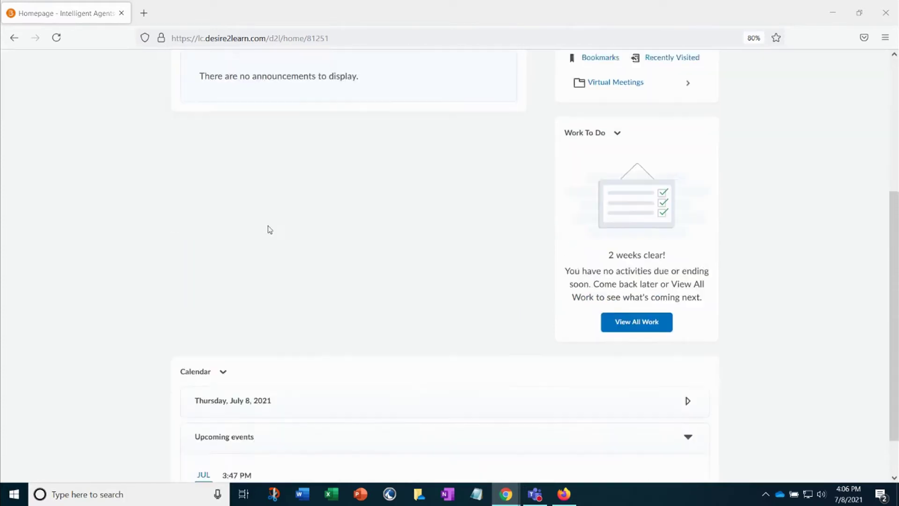
{"action": "scroll", "coordinate": [270, 232], "scroll_direction": "down", "scroll_amount": 1}
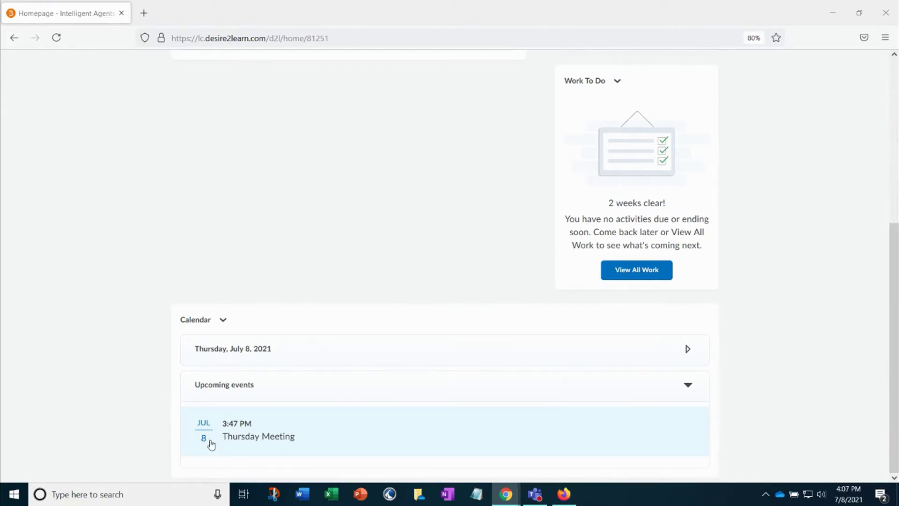
{"action": "scroll", "coordinate": [210, 442], "scroll_direction": "up", "scroll_amount": 5}
Step: Open the course's Content Table of Contents, with the Thursday Meeting under Virtual Meetings
{"action": "left_click", "coordinate": [251, 107]}
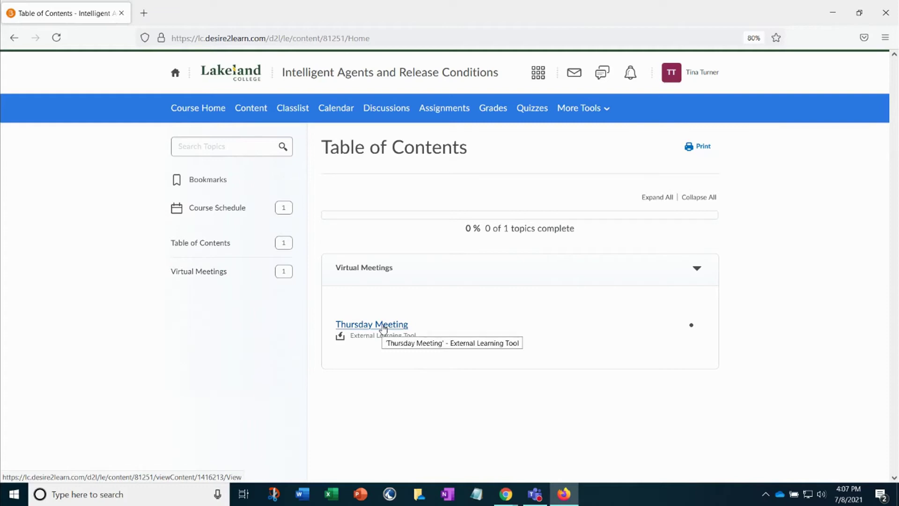
Step: Open the More Tools list of additional course tools to reach Virtual Classroom
{"action": "left_click", "coordinate": [578, 108]}
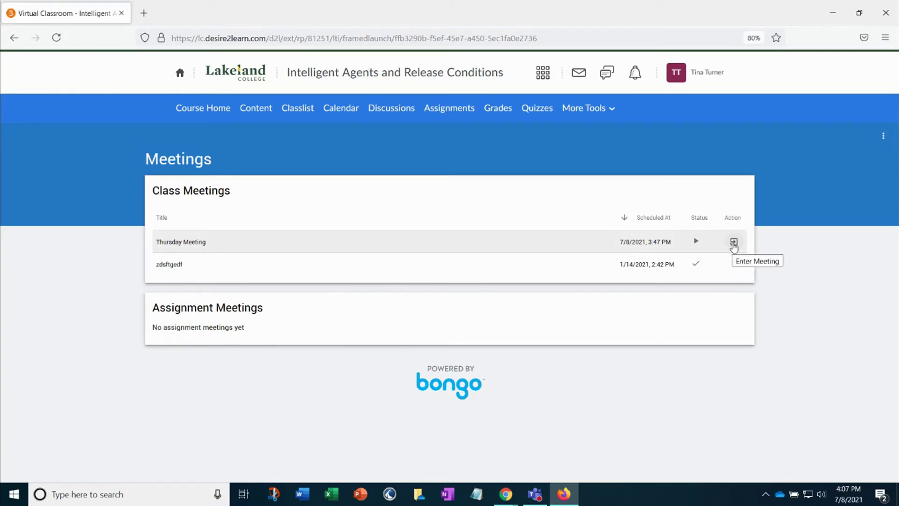
Step: Enter the Thursday Meeting from the Virtual Classroom meetings list
{"action": "left_click", "coordinate": [734, 243]}
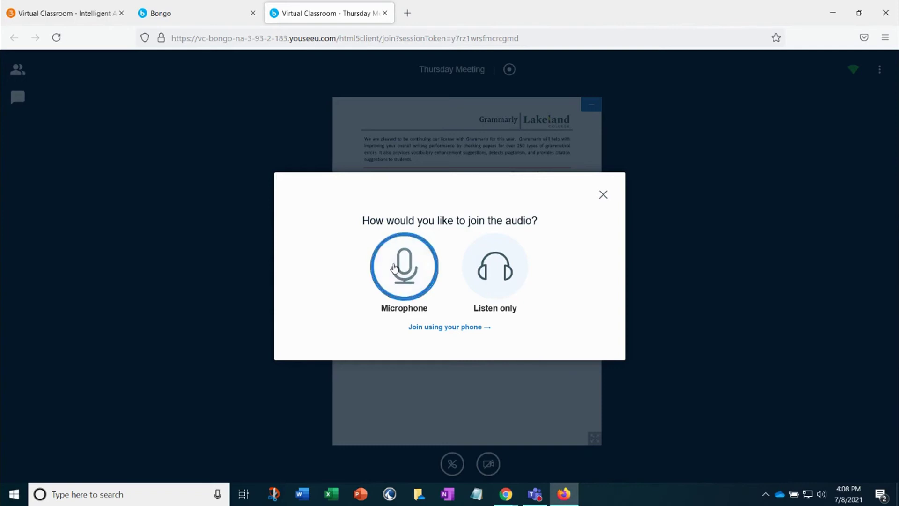
Step: Join the meeting audio by Microphone and allow the browser microphone permission
{"action": "left_click", "coordinate": [395, 266]}
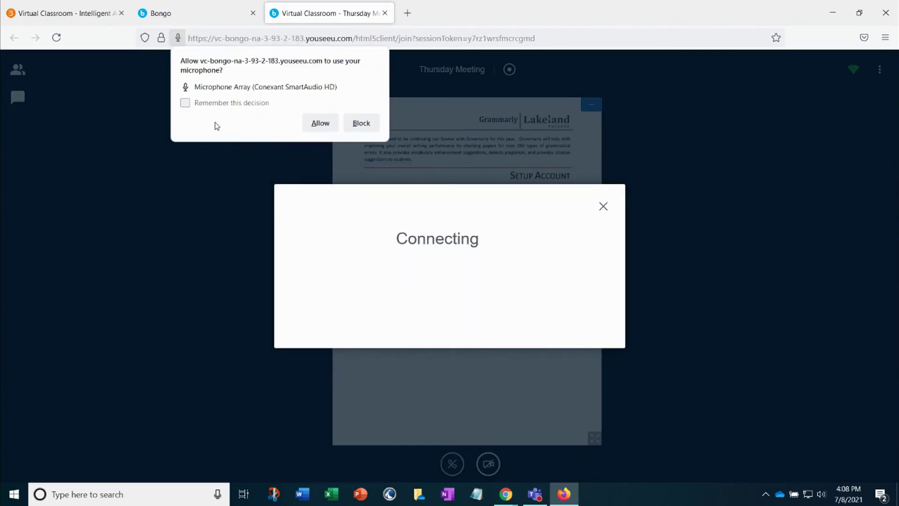
{"action": "left_click", "coordinate": [321, 123]}
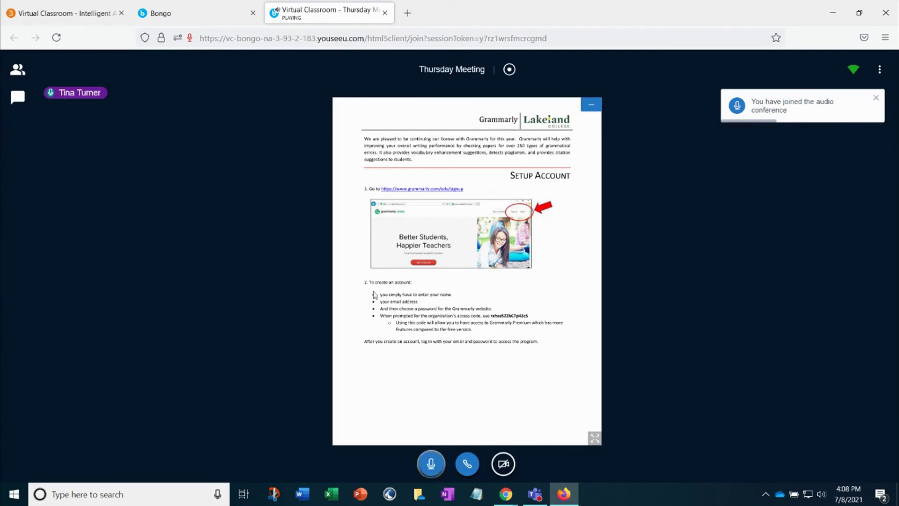
Step: Mute the microphone, show the Participants list, and open Public Chat's message box
{"action": "left_click", "coordinate": [430, 462]}
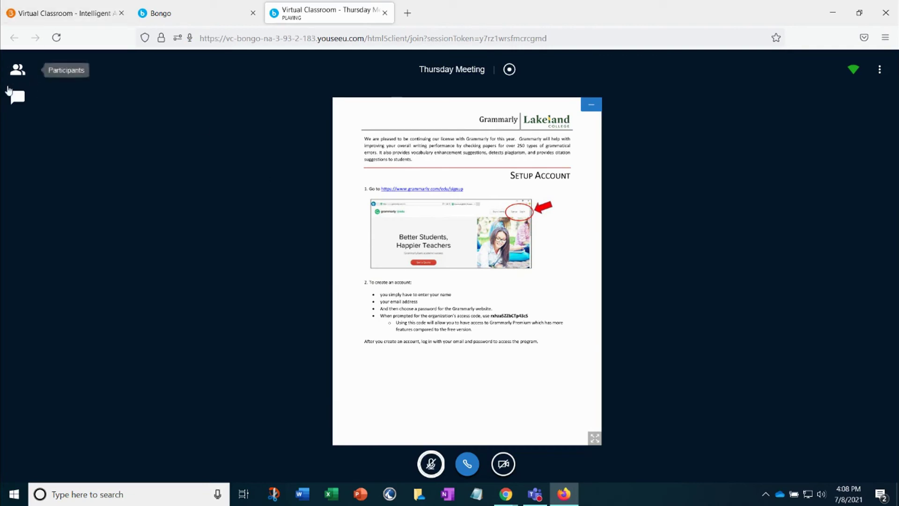
{"action": "left_click", "coordinate": [17, 70]}
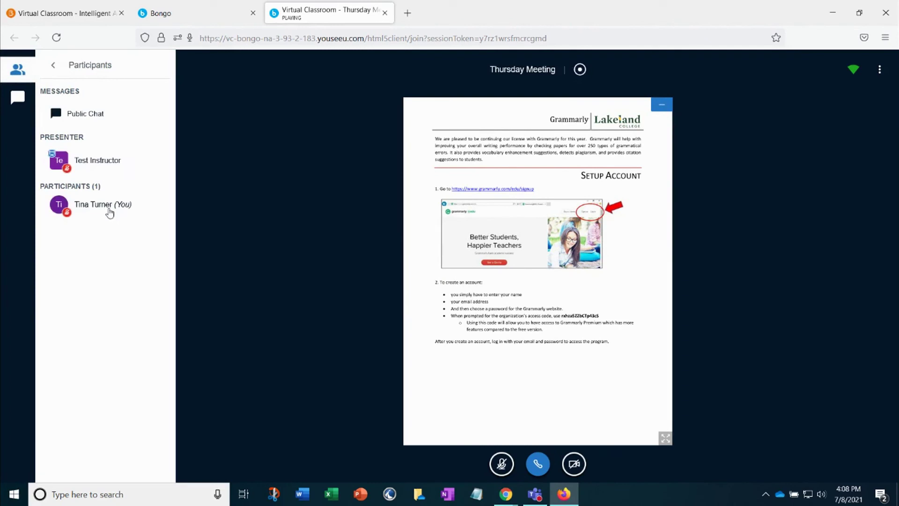
{"action": "left_click", "coordinate": [18, 98]}
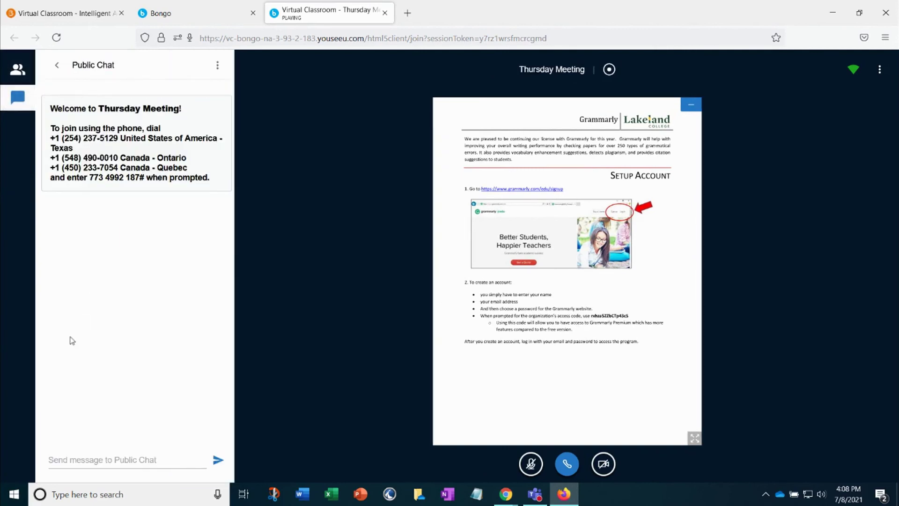
{"action": "left_click", "coordinate": [64, 459]}
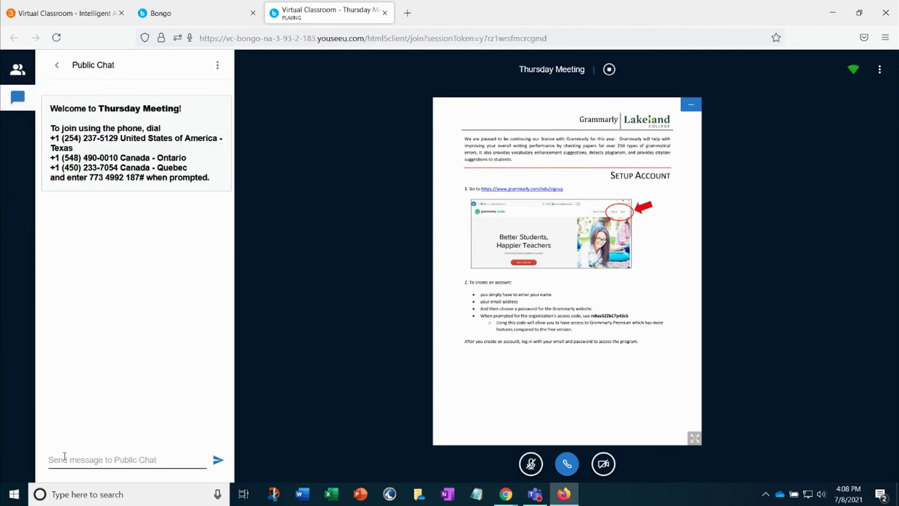